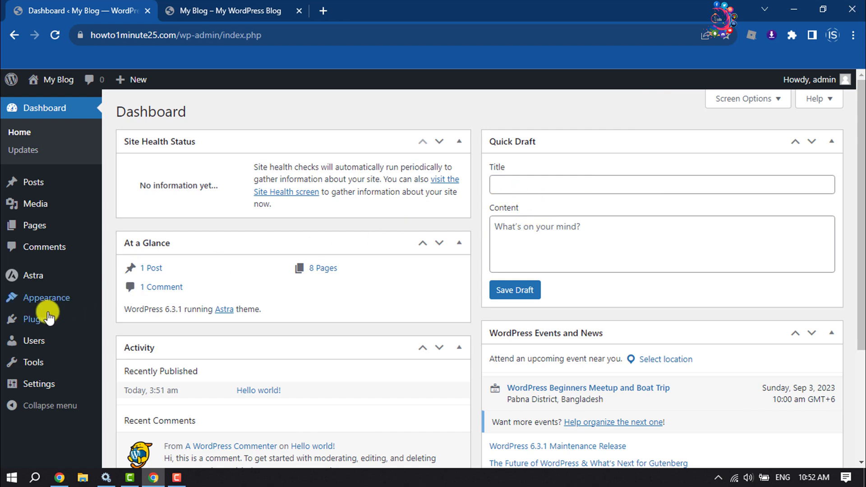
# Bring up the Plugins submenu in the Dashboard sidebar.
pyautogui.moveTo(19, 328)
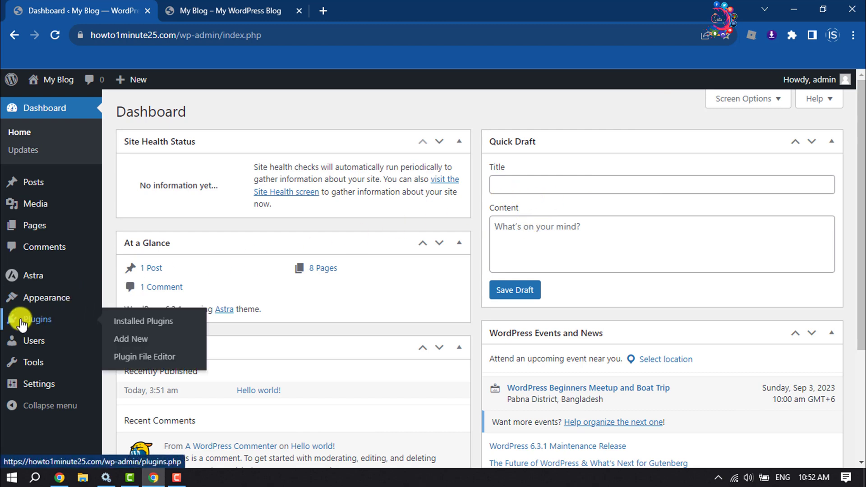
# On Add New Plugins, search for 'child theme' and install Child Theme Configurator.
pyautogui.click(140, 339)
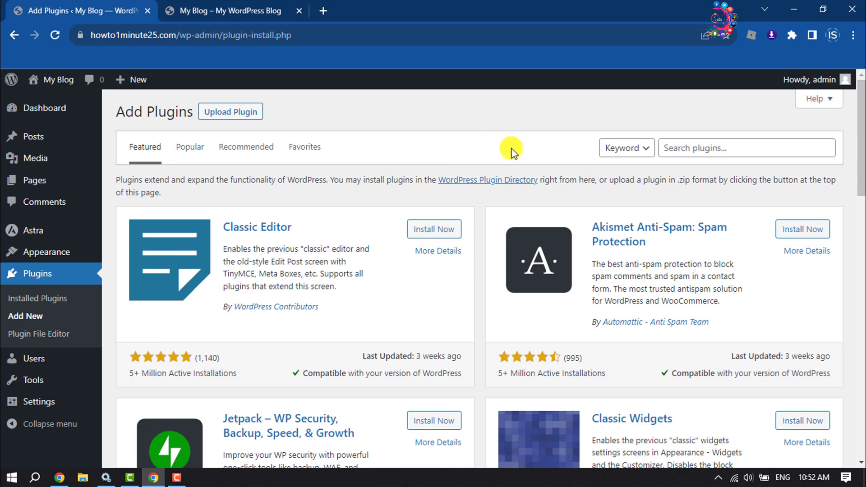
pyautogui.click(696, 147)
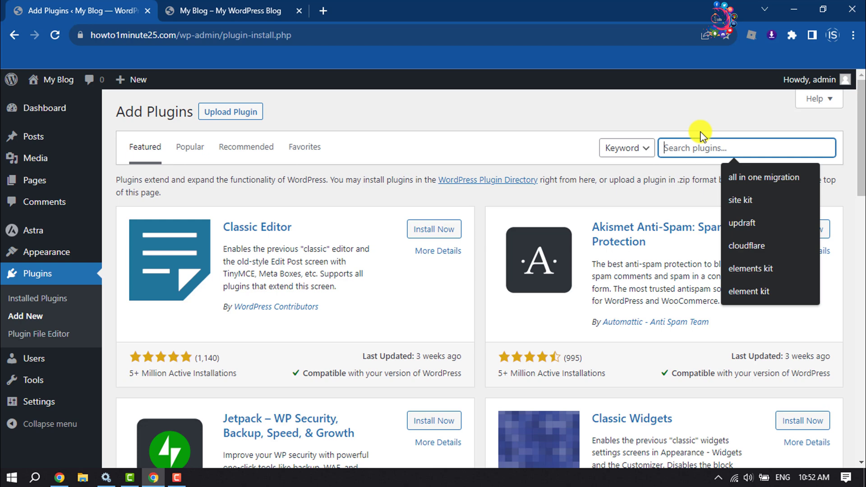
pyautogui.write('child theme')
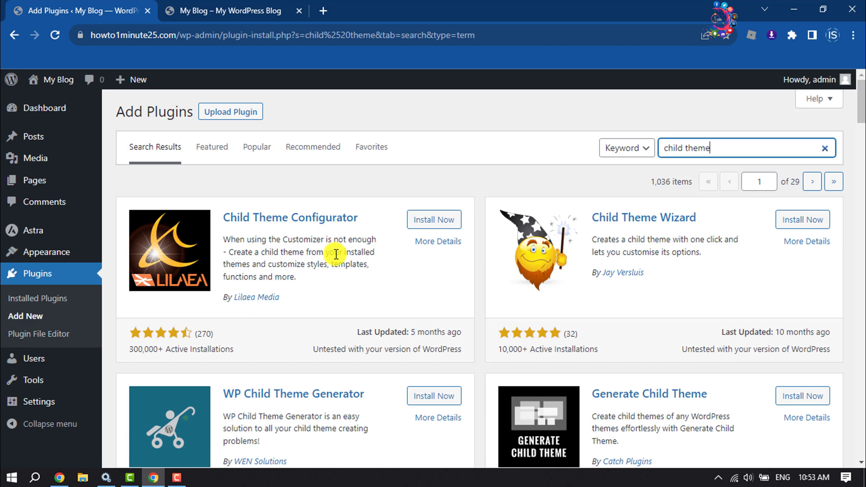
pyautogui.click(443, 224)
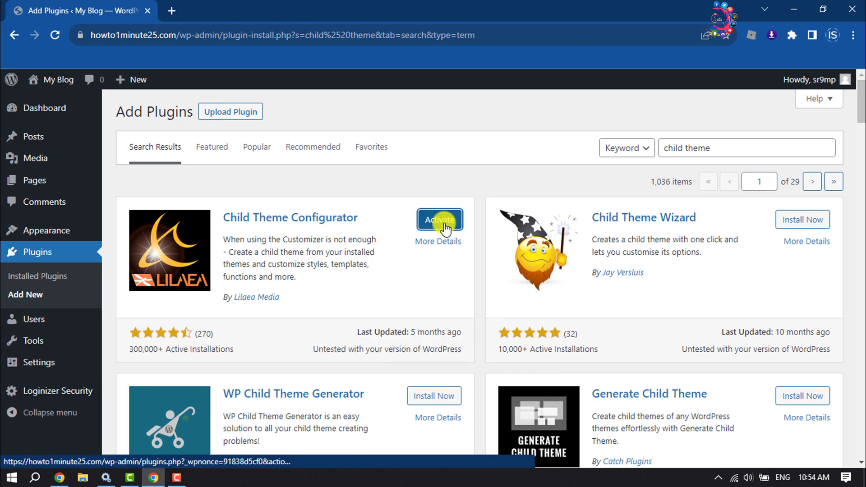
# Activate Child Theme Configurator and go to its Tools > Child Themes page.
pyautogui.click(448, 225)
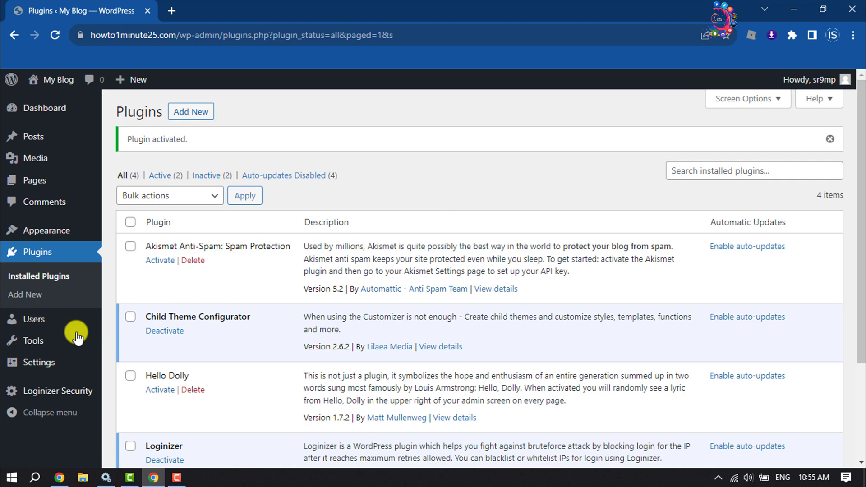
pyautogui.moveTo(32, 342)
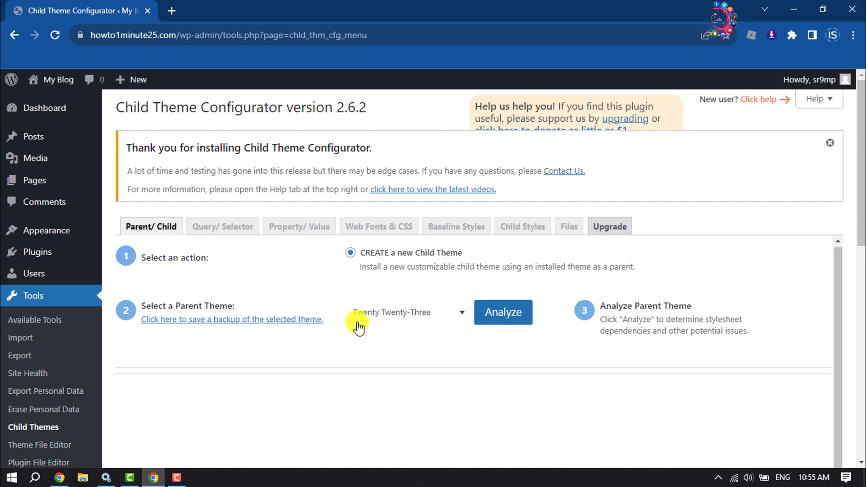
# Choose Twenty Twenty-Three as the parent theme and analyze it, confirming it is OK.
pyautogui.click(397, 314)
pyautogui.scroll(-1, 397, 311)
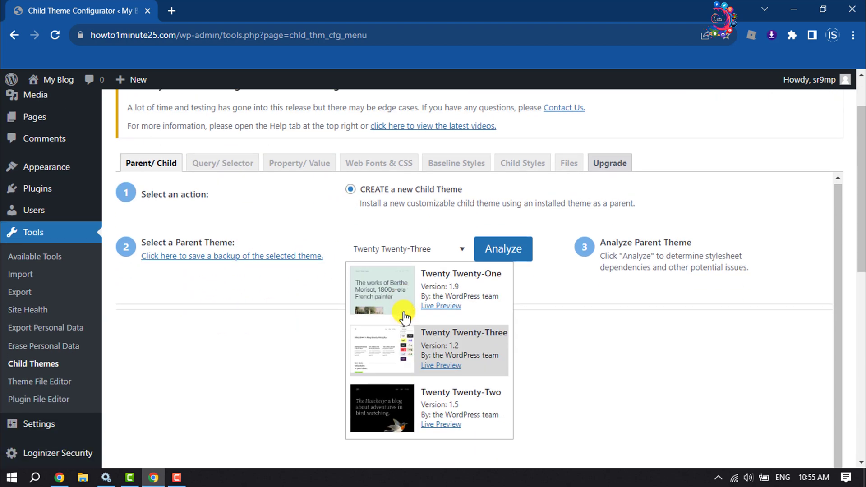
pyautogui.click(414, 250)
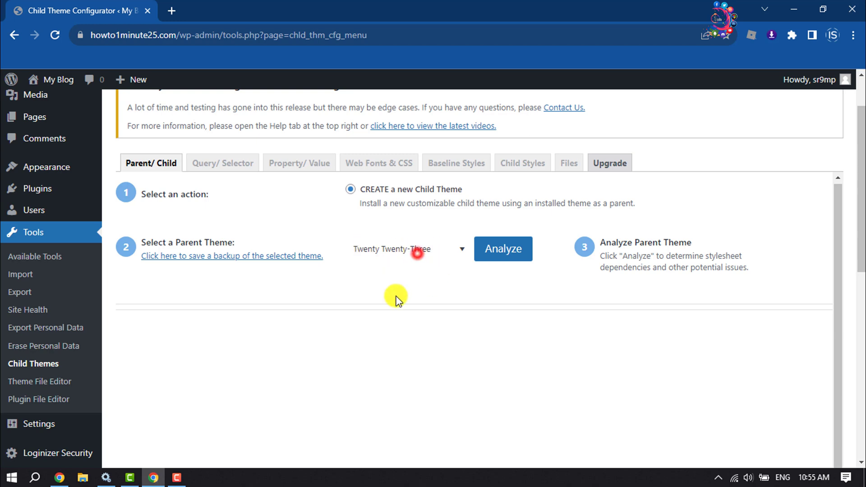
pyautogui.click(396, 248)
pyautogui.click(442, 350)
pyautogui.click(504, 261)
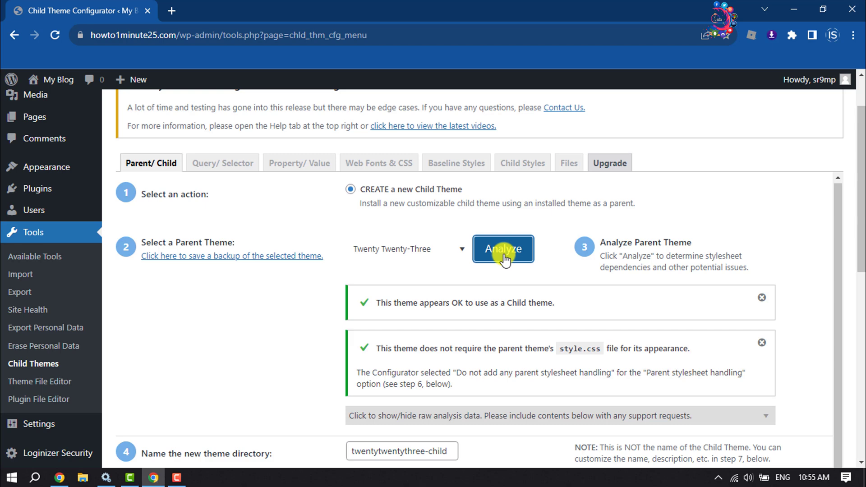
pyautogui.scroll(-5, 504, 258)
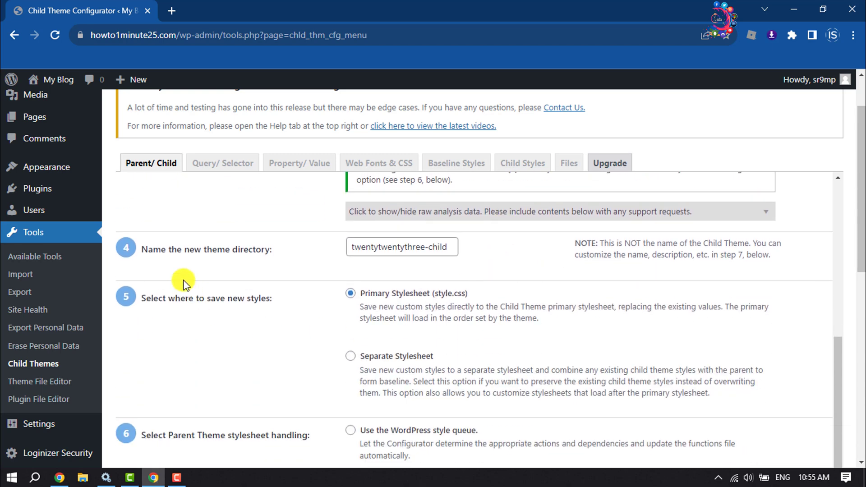
# Rename the child theme directory from twentytwentythree-child to mywebsite-child.
pyautogui.click(431, 248)
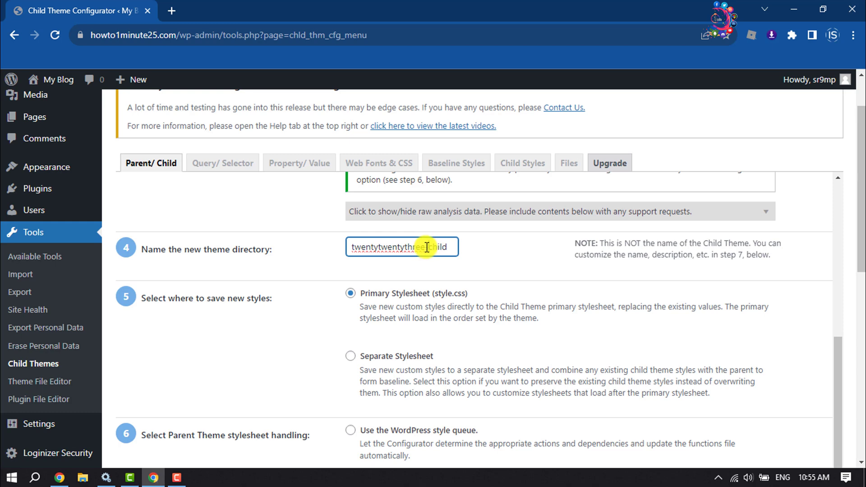
pyautogui.moveTo(427, 247); pyautogui.dragTo(241, 246)
pyautogui.write('mywebsite')
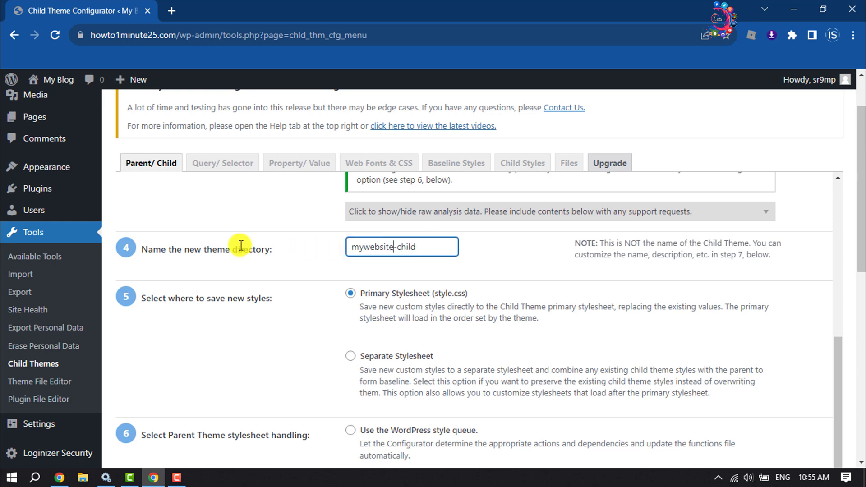
pyautogui.moveTo(448, 251); pyautogui.dragTo(299, 248)
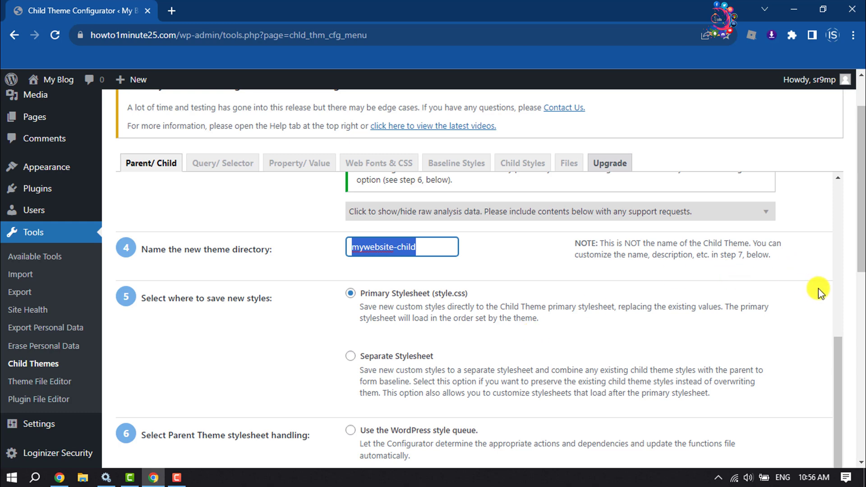
pyautogui.scroll(-5, 812, 288)
pyautogui.scroll(-4, 377, 267)
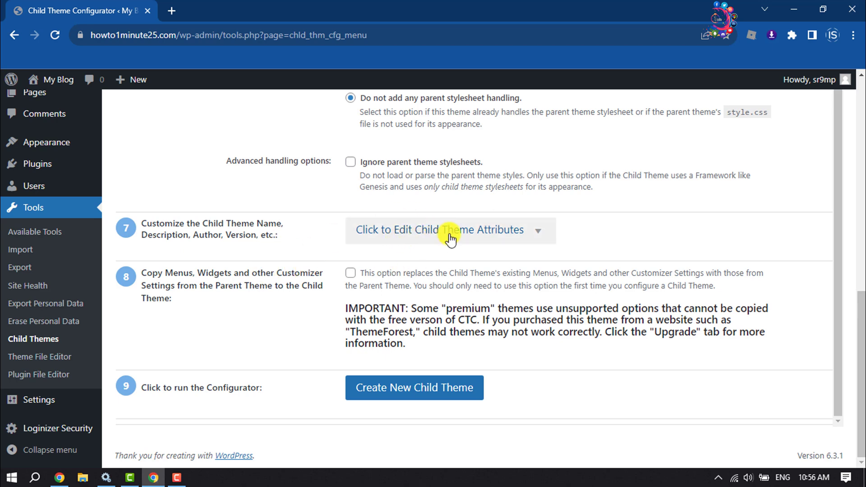
# Expand the child theme attributes and review the theme name and website fields.
pyautogui.click(517, 233)
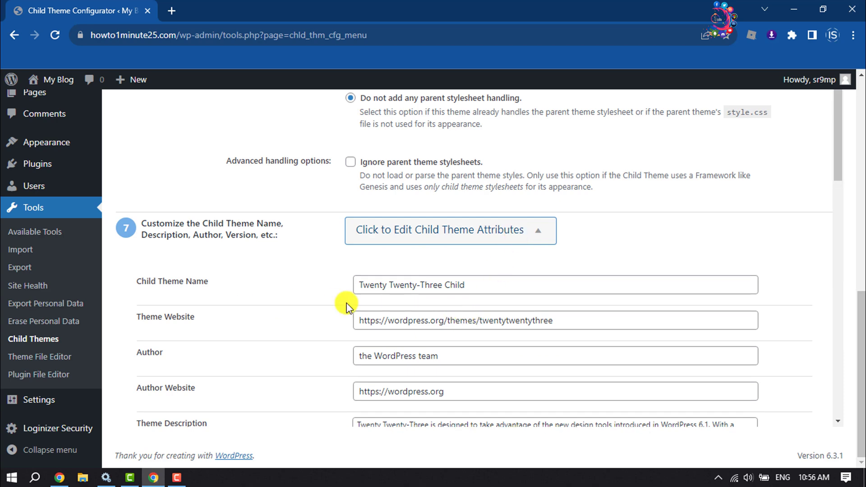
pyautogui.moveTo(494, 291); pyautogui.dragTo(303, 269)
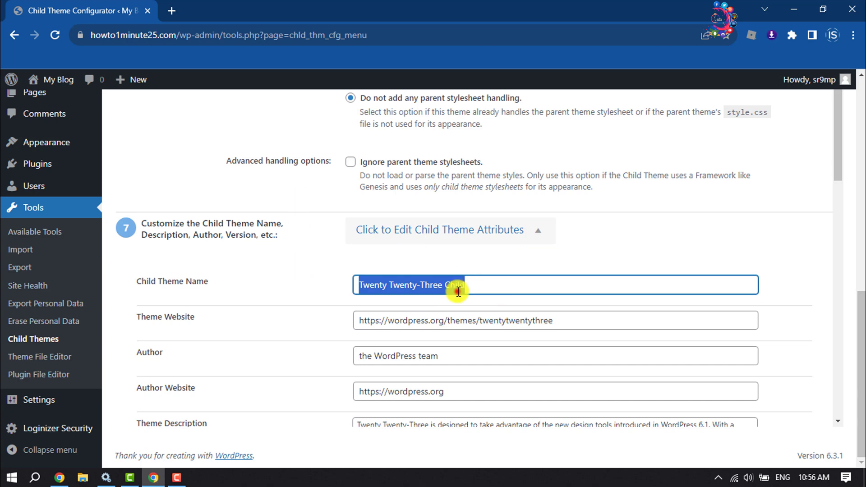
pyautogui.moveTo(492, 285); pyautogui.dragTo(449, 272)
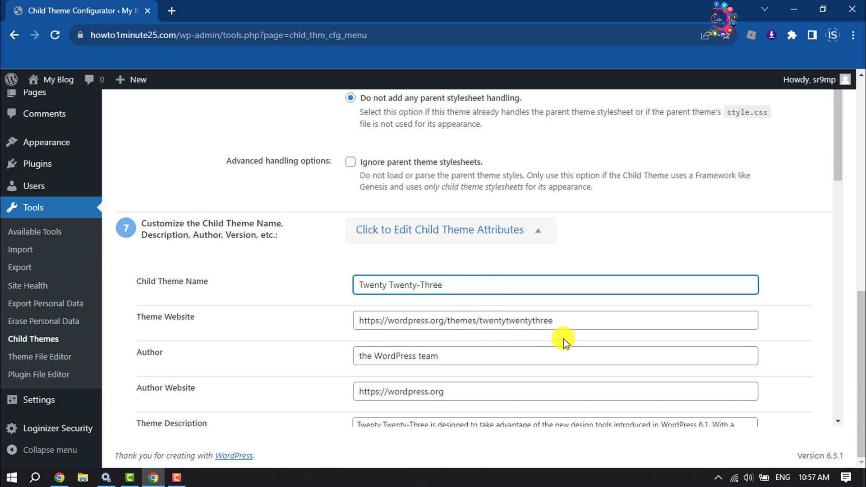
pyautogui.moveTo(580, 322); pyautogui.dragTo(329, 325)
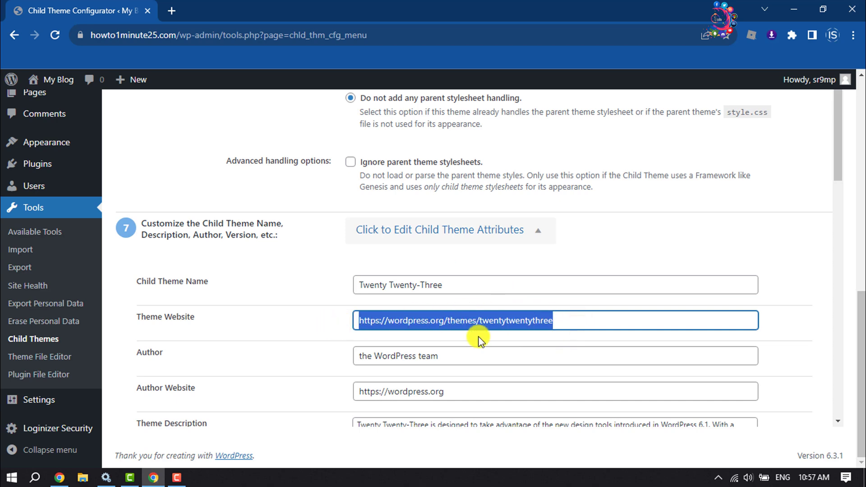
pyautogui.scroll(-3, 452, 316)
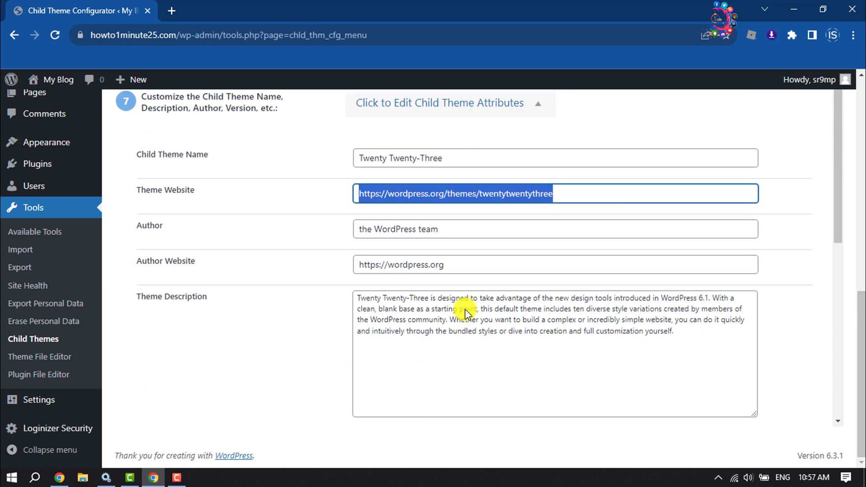
# Set Author to admin and Author Website to howto1minute.com.
pyautogui.press('Tab')
pyautogui.press('BackSpace')
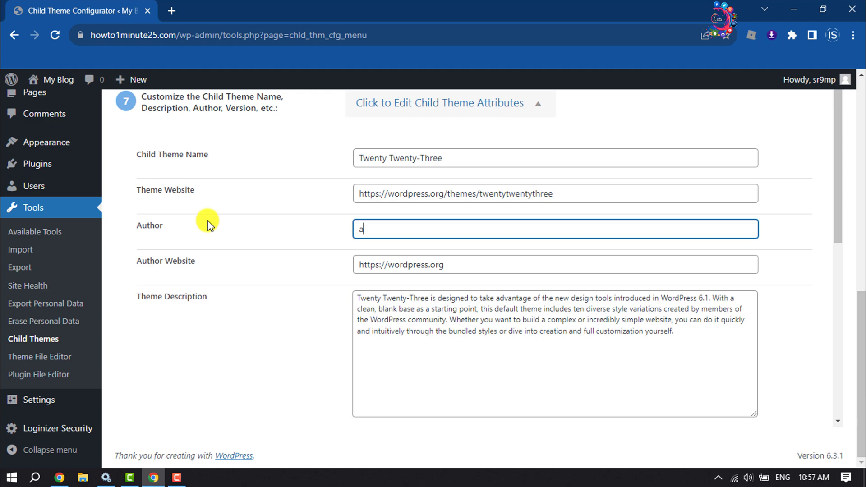
pyautogui.moveTo(487, 266); pyautogui.dragTo(202, 265)
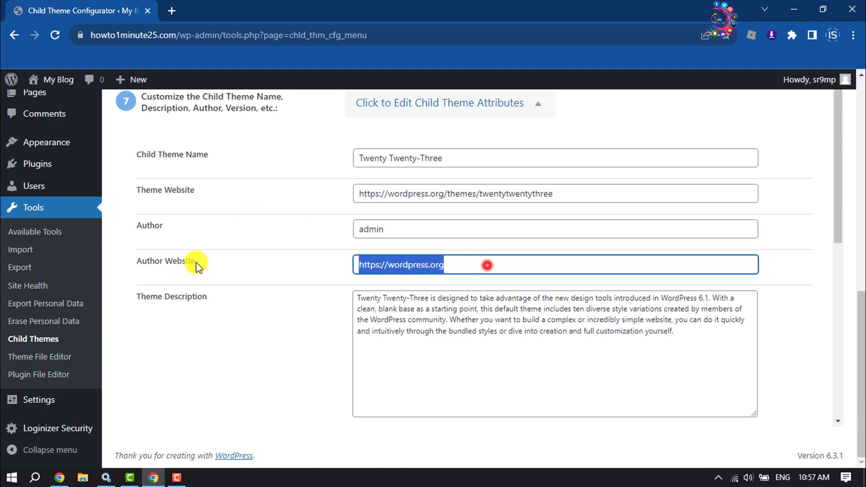
pyautogui.write('howto1minute.com')
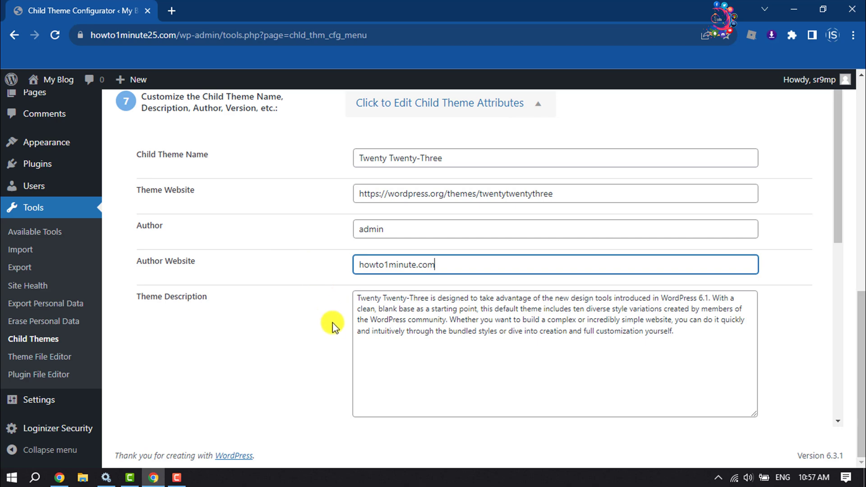
pyautogui.click(430, 331)
pyautogui.scroll(-4, 415, 320)
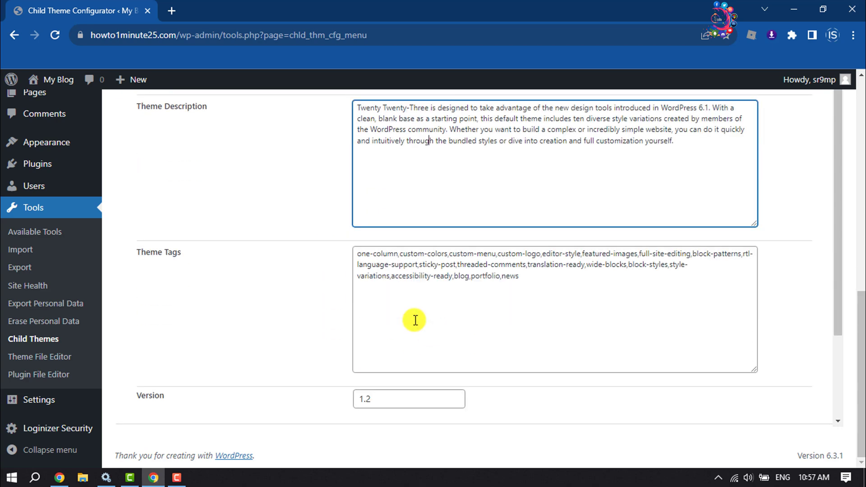
pyautogui.click(409, 294)
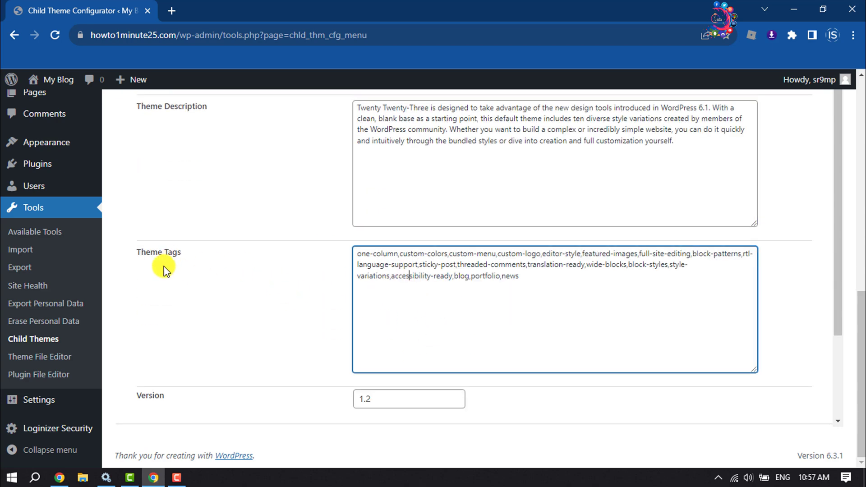
# Keep Version 1.2, tick Copy Menus, Widgets, and create the mywebsite-child theme.
pyautogui.scroll(-4, 439, 283)
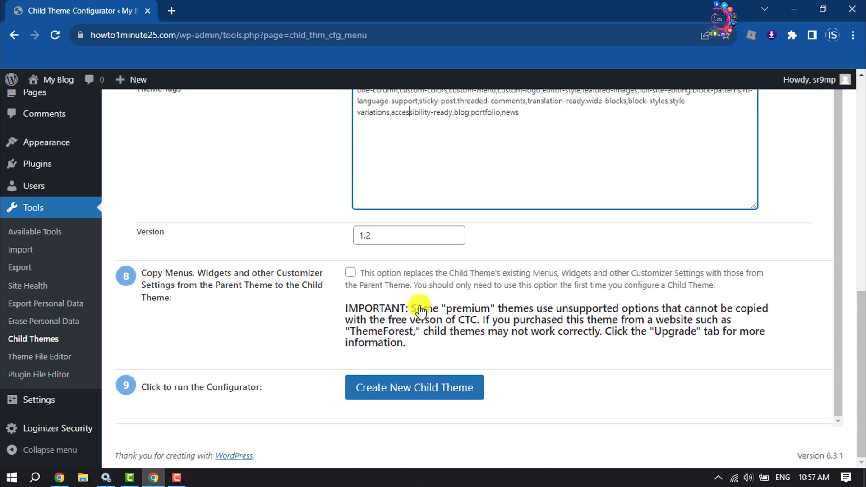
pyautogui.moveTo(387, 243); pyautogui.dragTo(455, 238)
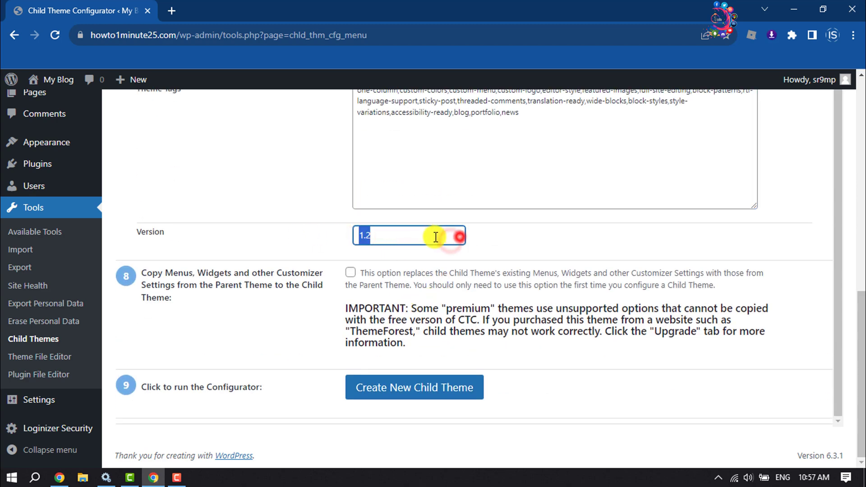
pyautogui.click(595, 246)
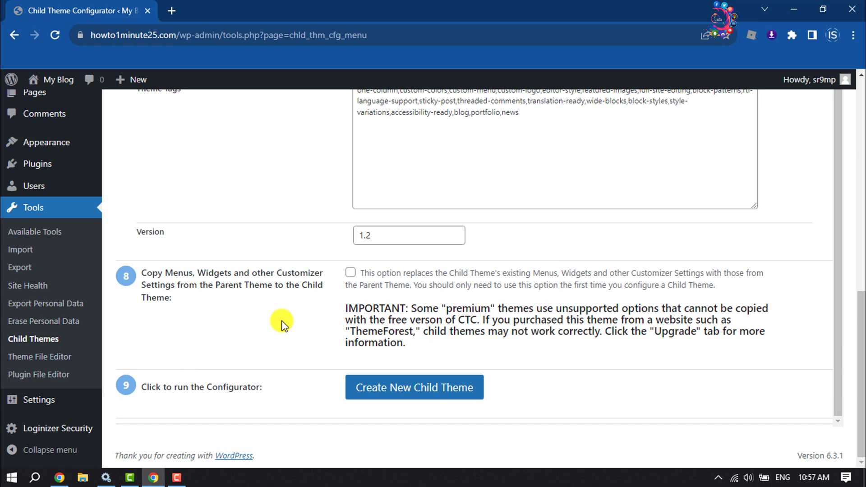
pyautogui.click(351, 273)
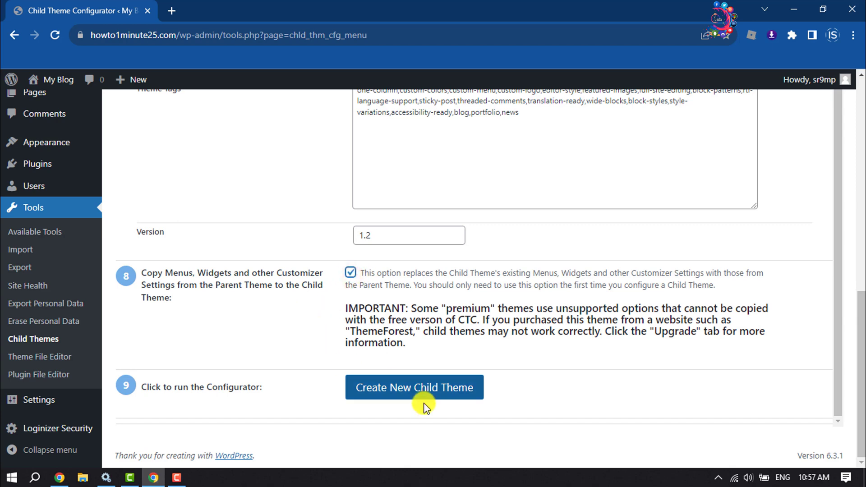
pyautogui.click(439, 397)
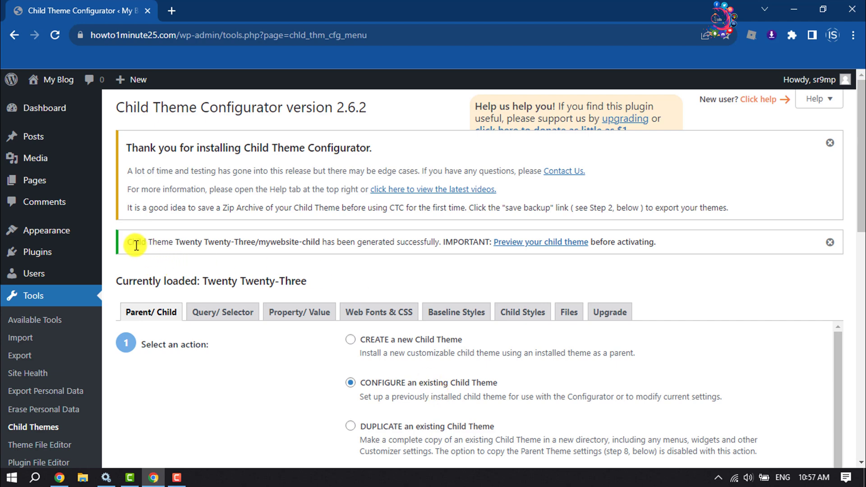
# Go to Appearance > Themes, where mywebsite-child is listed beside active Twenty Twenty-Three.
pyautogui.moveTo(130, 246); pyautogui.dragTo(164, 246)
pyautogui.moveTo(348, 243); pyautogui.dragTo(443, 246)
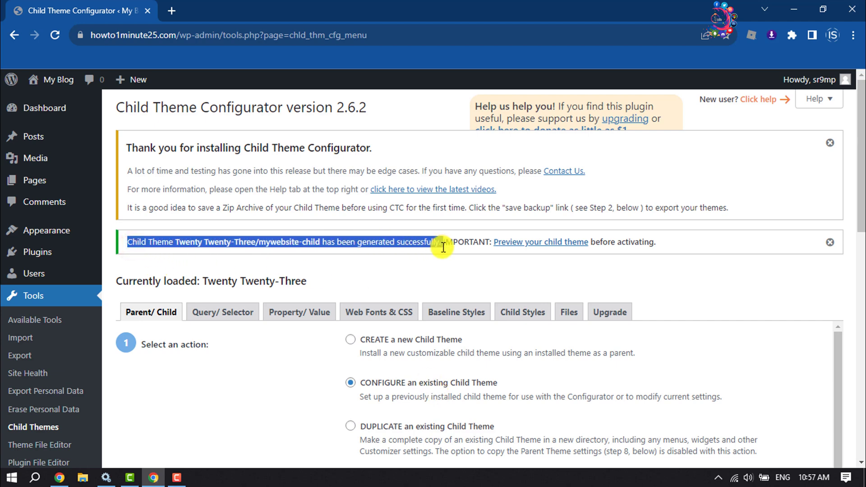
pyautogui.click(421, 266)
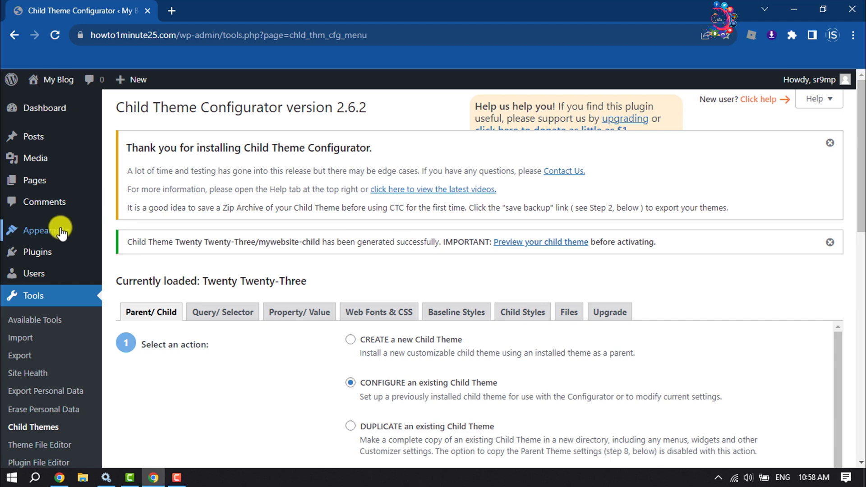
pyautogui.moveTo(61, 230)
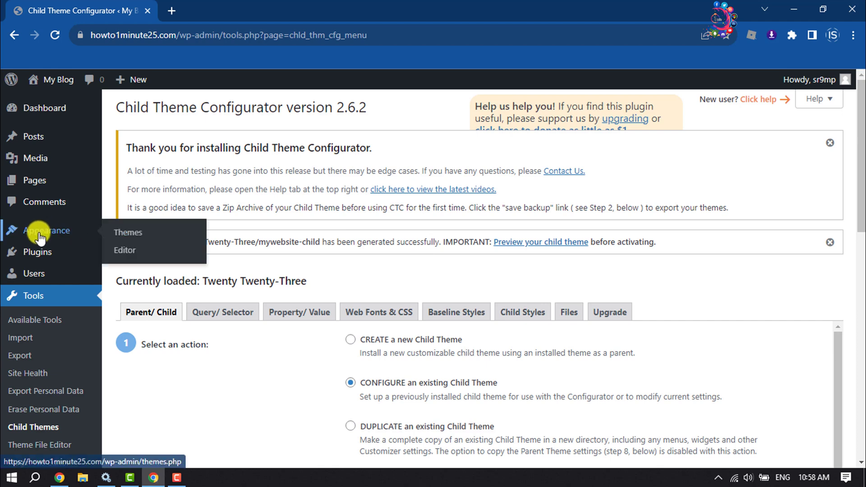
pyautogui.click(152, 239)
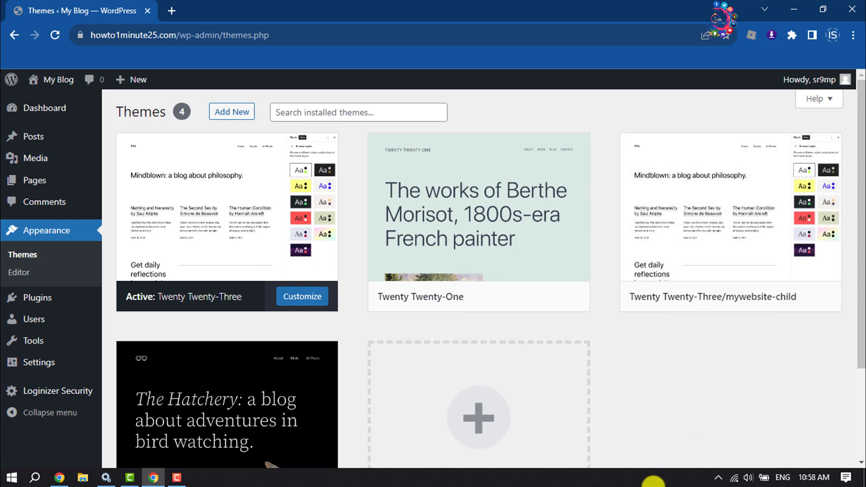
# Activate Twenty Twenty-Three/mywebsite-child, view the live blog in a new tab, then return to Themes.
pyautogui.moveTo(743, 307)
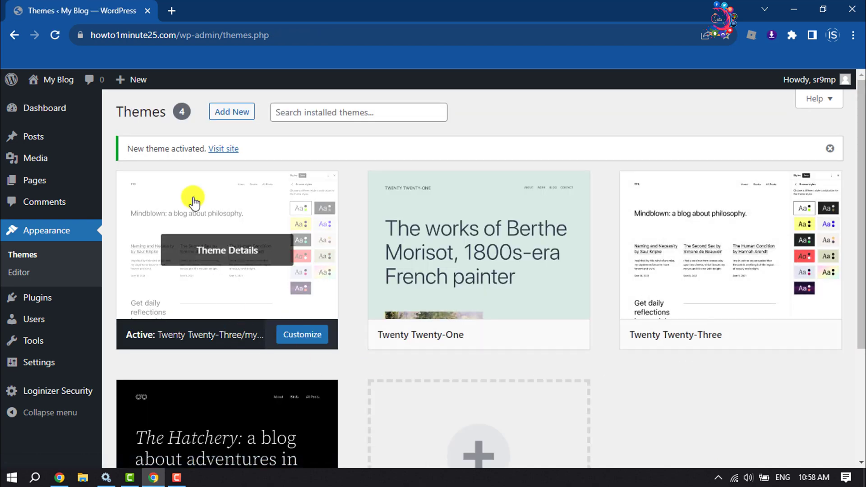
pyautogui.rightClick(226, 149)
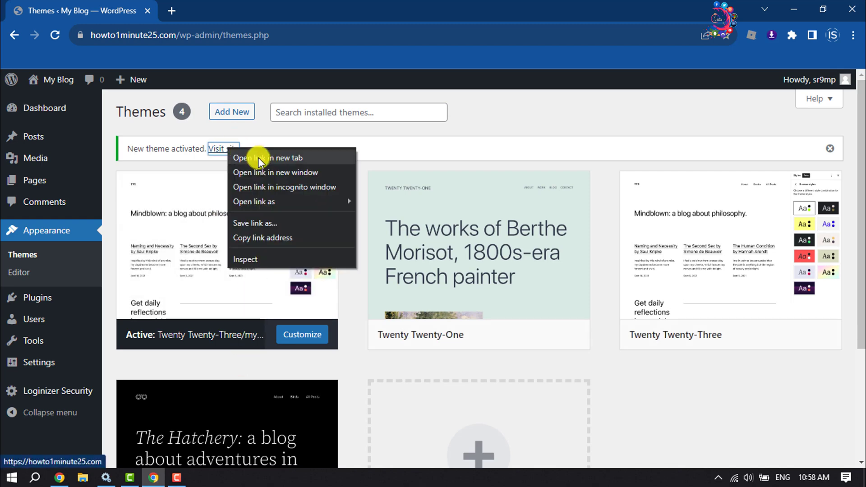
pyautogui.click(255, 157)
pyautogui.click(186, 11)
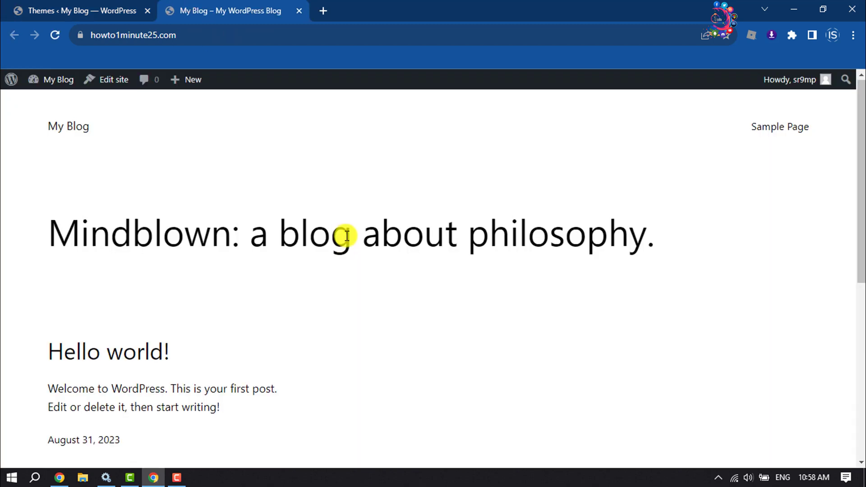
pyautogui.scroll(-6, 343, 237)
pyautogui.scroll(6, 345, 271)
pyautogui.hotkey('ctrl', 'shift', 'Tab')
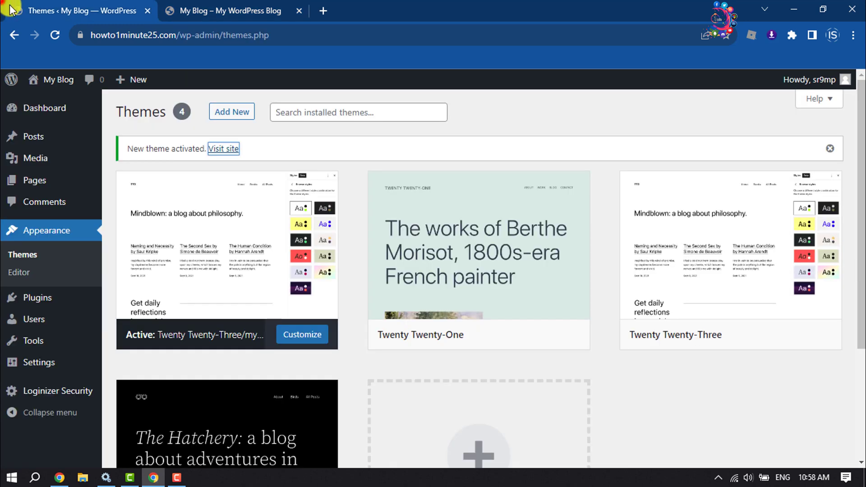
pyautogui.click(635, 417)
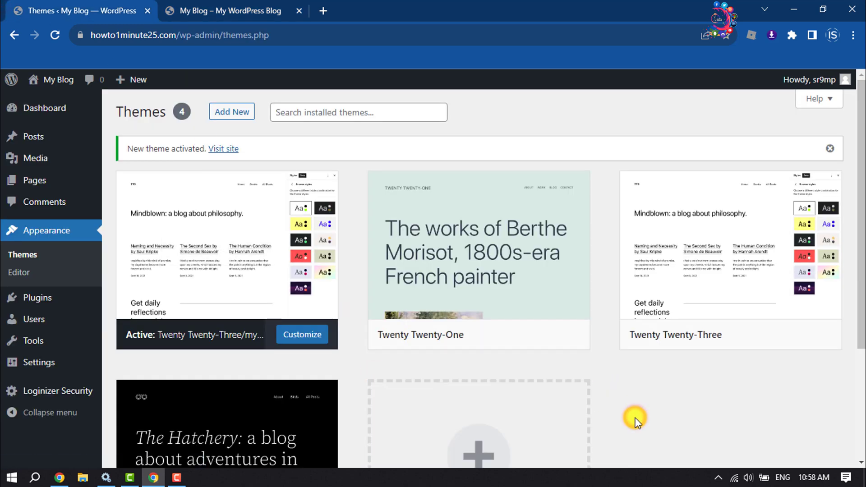